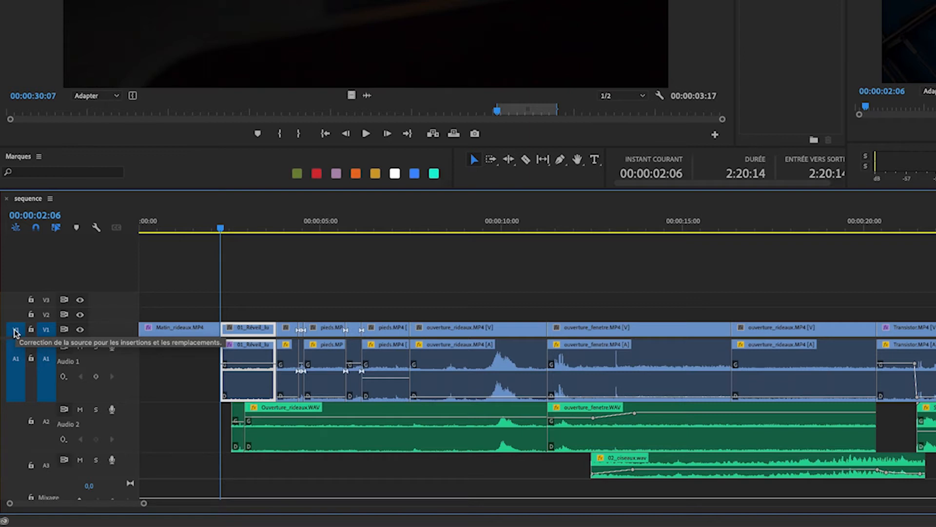
- Toggle the V1 and A1 source patches off and back on
{"action": "left_click", "coordinate": [16, 331]}
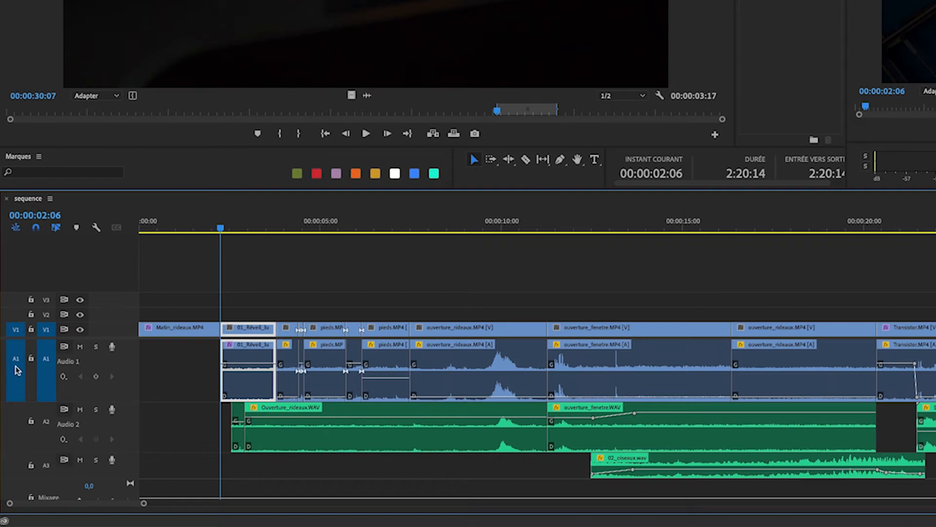
{"action": "left_click", "coordinate": [15, 369]}
{"action": "left_click", "coordinate": [15, 329]}
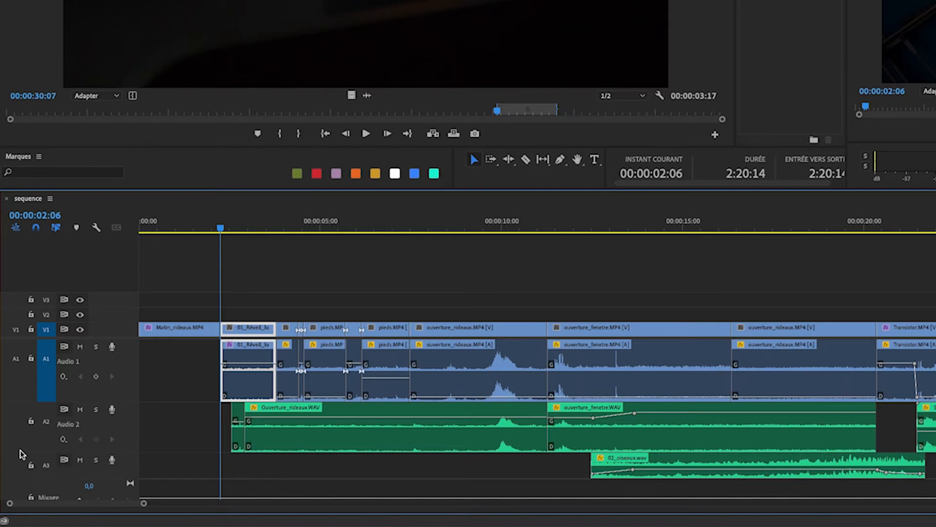
{"action": "left_click", "coordinate": [16, 330]}
{"action": "left_click", "coordinate": [16, 366]}
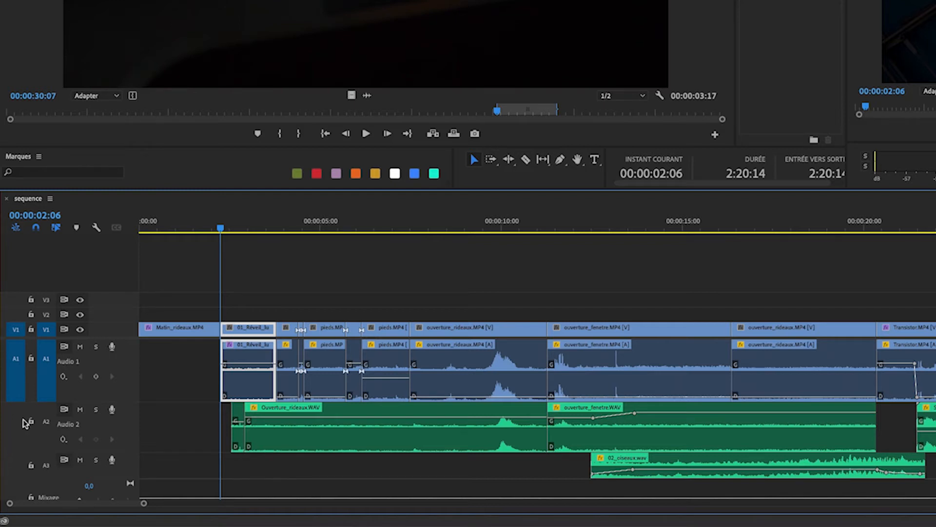
- Set the V1 and A1 source patches to gap mode and restore them to normal patching
{"action": "left_click", "coordinate": [16, 330]}
{"action": "left_click", "coordinate": [14, 380]}
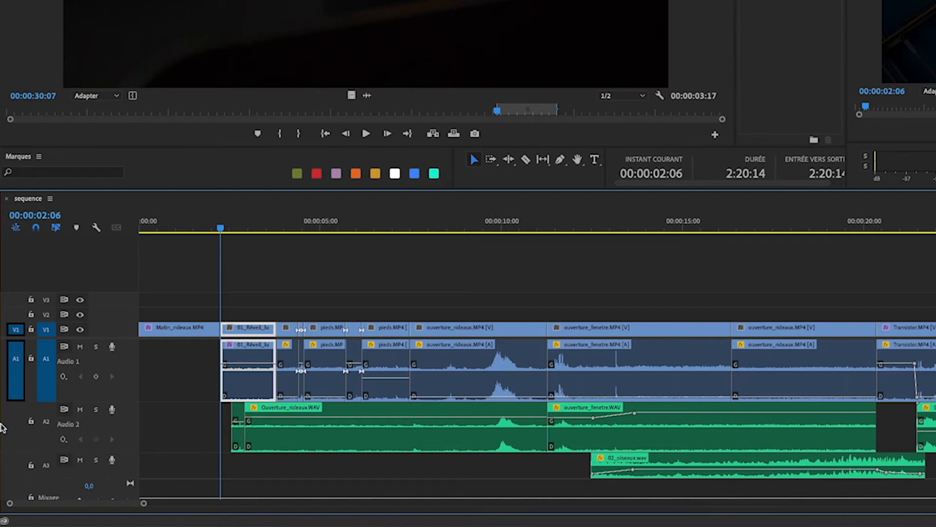
{"action": "left_click", "coordinate": [20, 390]}
{"action": "left_click", "coordinate": [16, 329]}
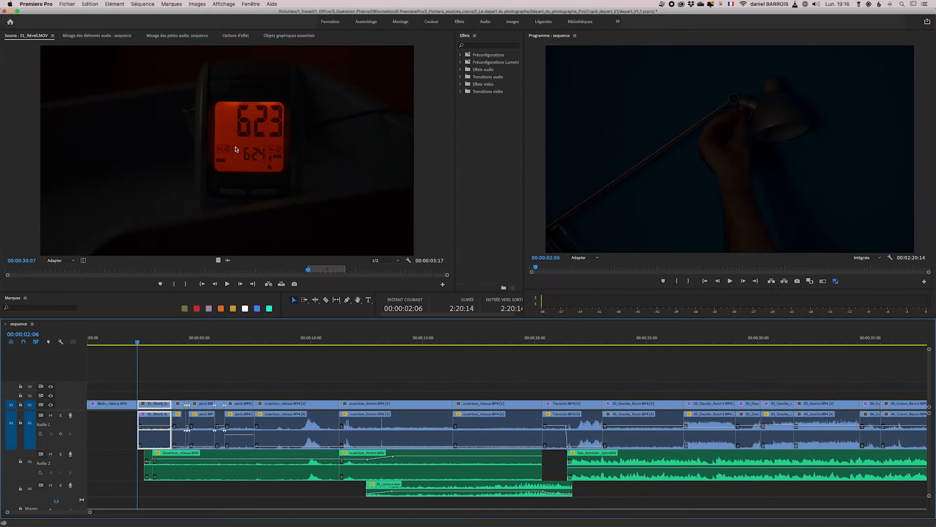
- Position the playhead at the cut at 00:00:02:06 and insert the marked range of 01_Réveil.MOV on V1 and A1
{"action": "left_click_drag", "start_coordinate": [253, 142], "coordinate": [664, 167]}
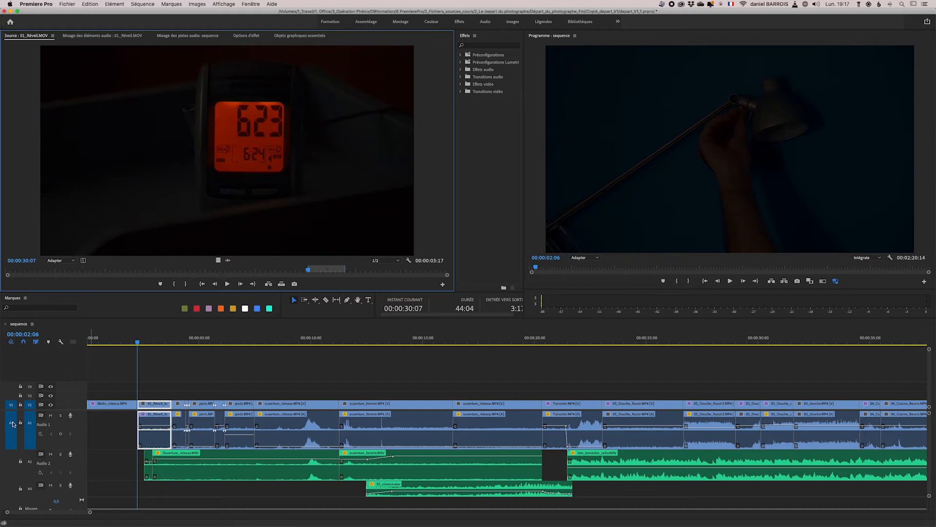
{"action": "left_click", "coordinate": [11, 406]}
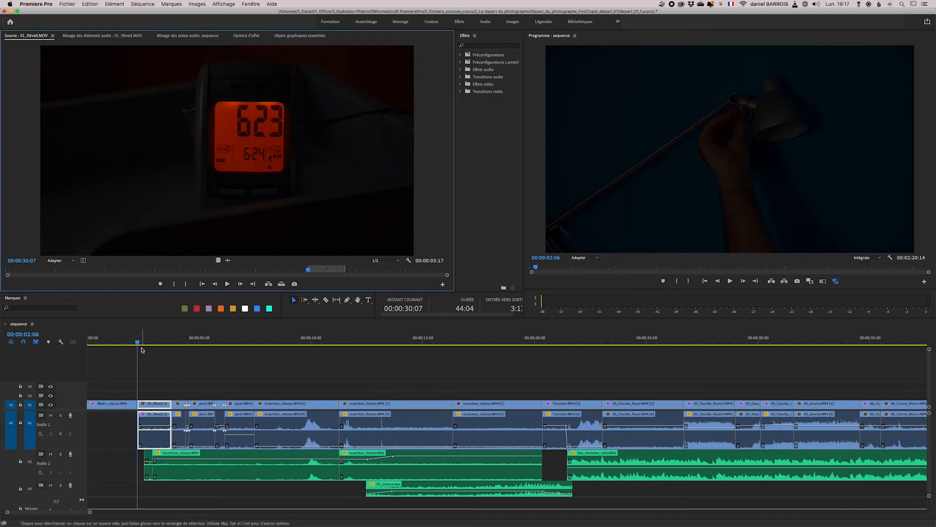
{"action": "left_click", "coordinate": [107, 408]}
{"action": "left_click_drag", "start_coordinate": [119, 344], "coordinate": [117, 345]}
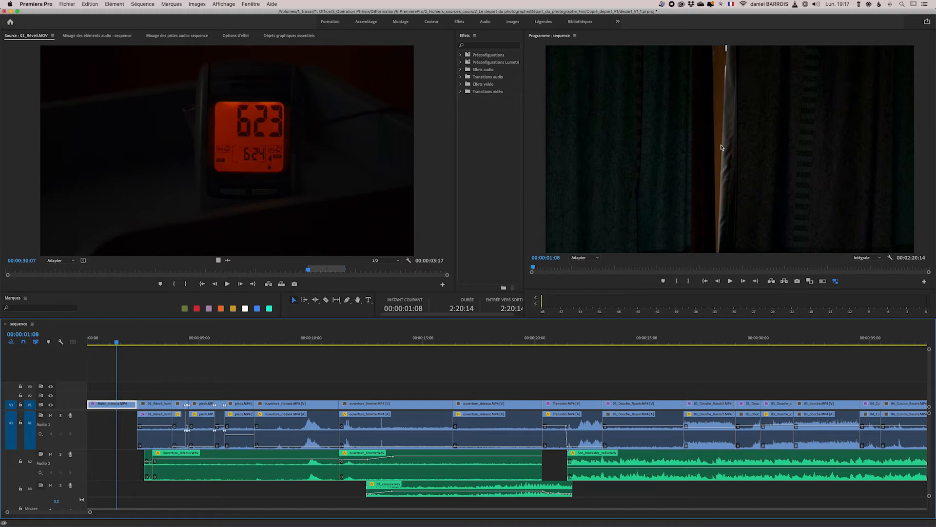
{"action": "left_click", "coordinate": [129, 345]}
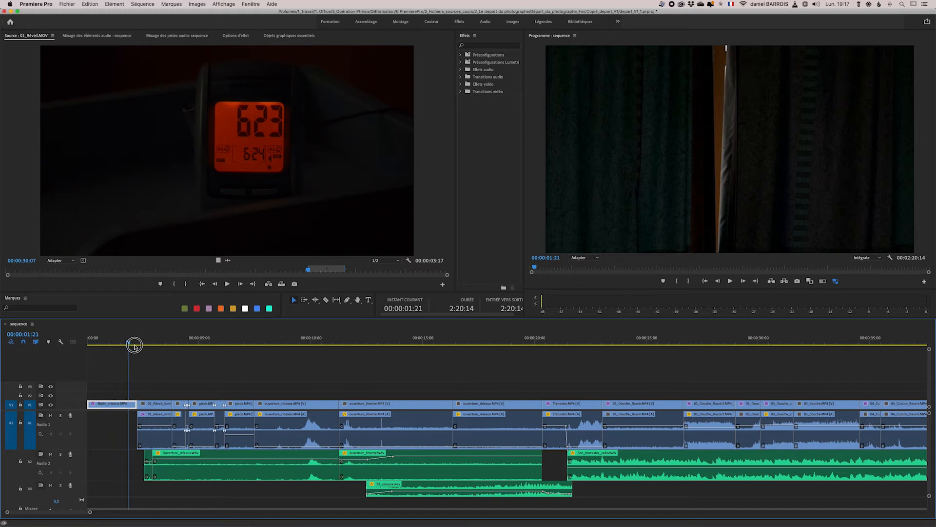
{"action": "left_click_drag", "start_coordinate": [129, 345], "coordinate": [152, 346]}
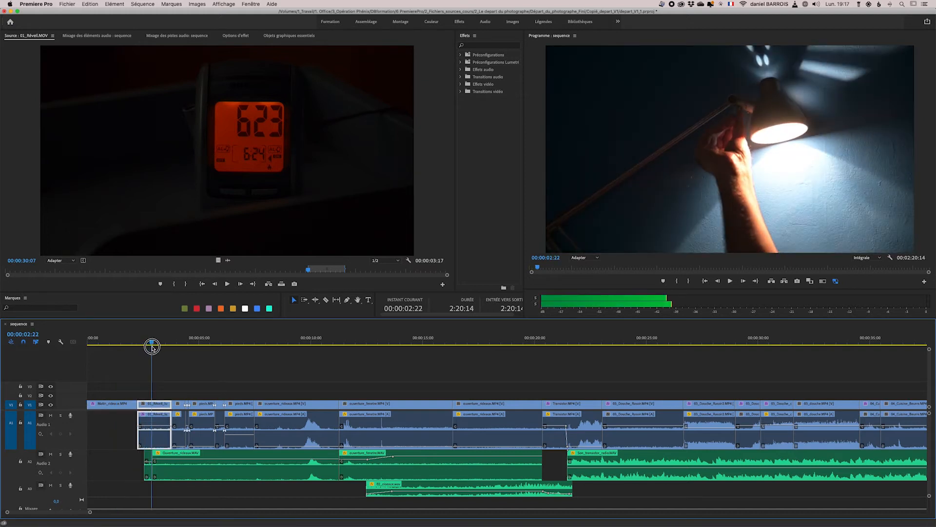
{"action": "mouse_move", "coordinate": [152, 347]}
{"action": "left_mouse_down"}
{"action": "mouse_move", "coordinate": [127, 346]}
{"action": "mouse_move", "coordinate": [149, 346]}
{"action": "left_mouse_up"}
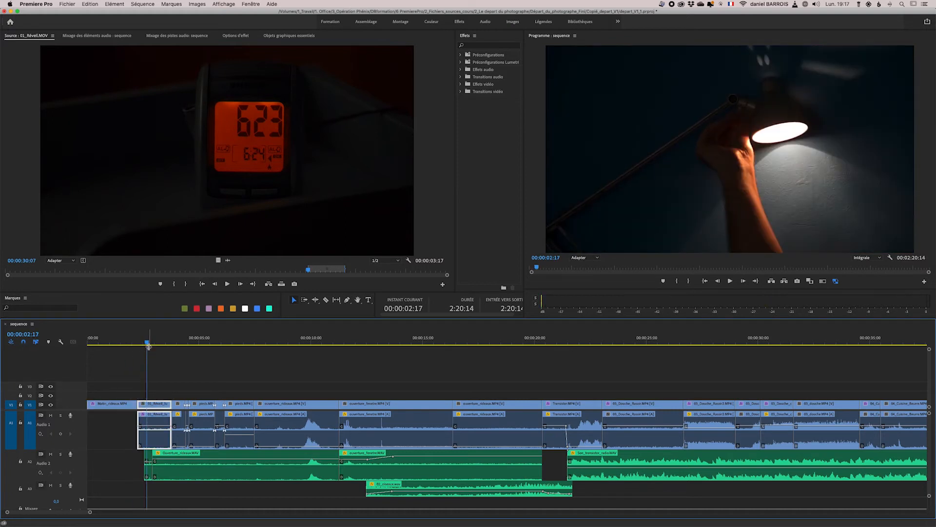
{"action": "key", "text": "Up"}
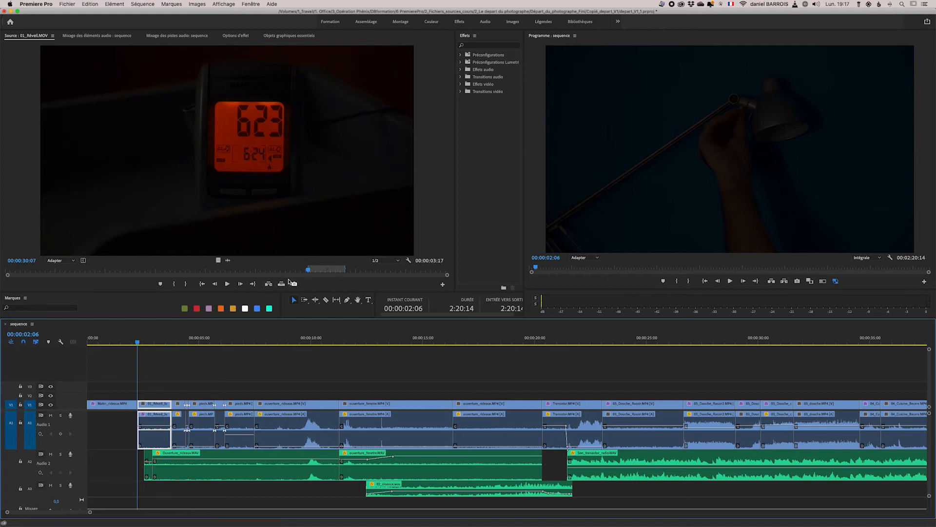
{"action": "left_click", "coordinate": [269, 285]}
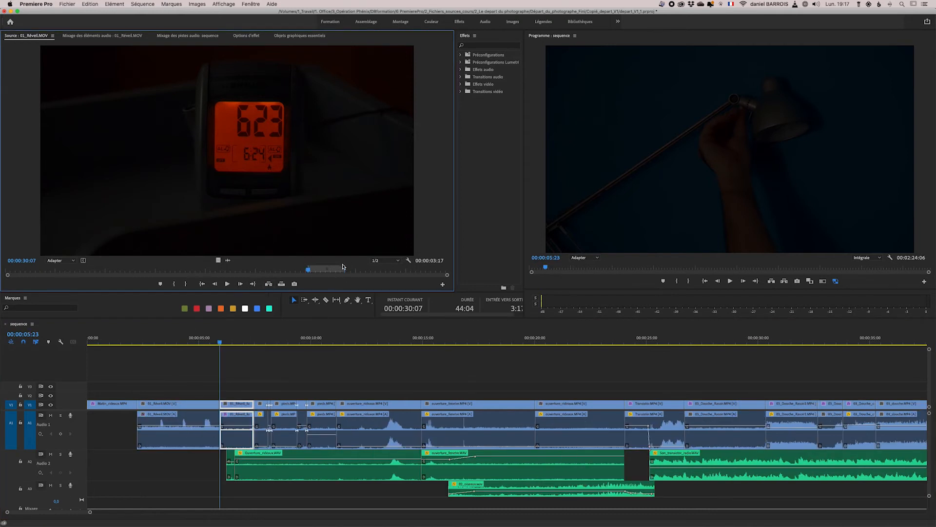
- Play back the sequence around the inserted 01_Réveil.MOV clip and undo the insertion
{"action": "left_click_drag", "start_coordinate": [219, 341], "coordinate": [121, 348]}
{"action": "key", "text": "space"}
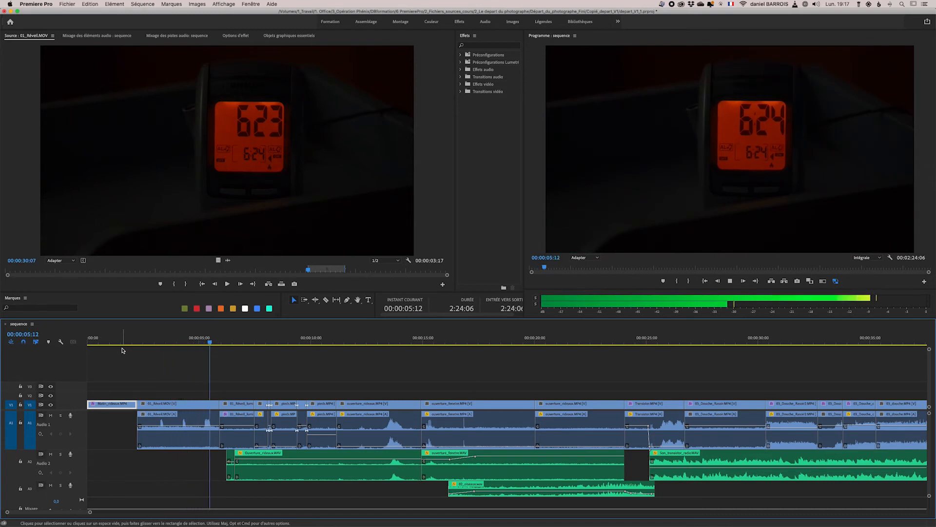
{"action": "key", "text": "space"}
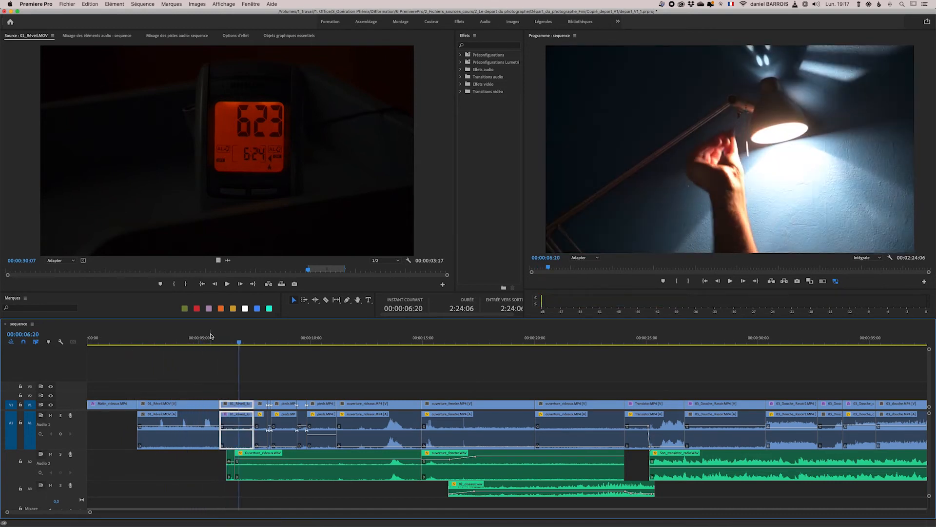
{"action": "left_click", "coordinate": [173, 345]}
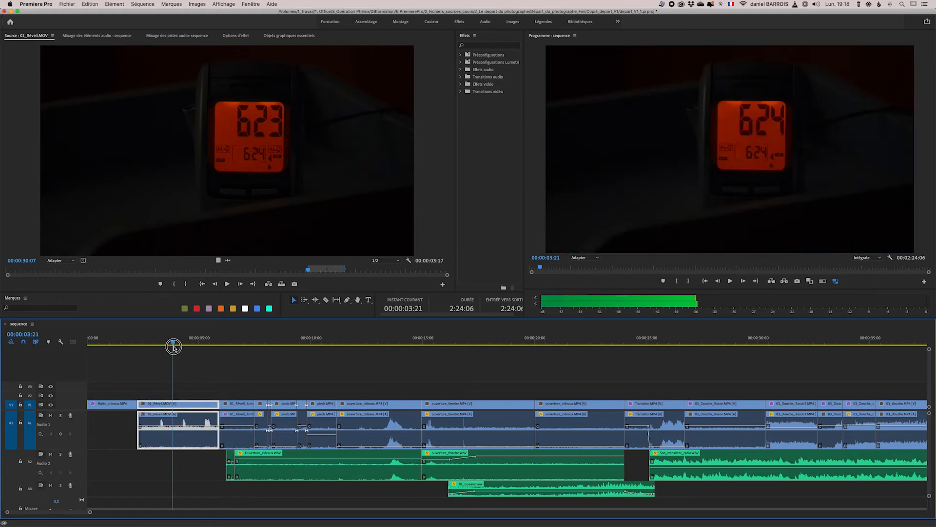
{"action": "left_click_drag", "start_coordinate": [173, 347], "coordinate": [120, 348]}
{"action": "key", "text": "super+z"}
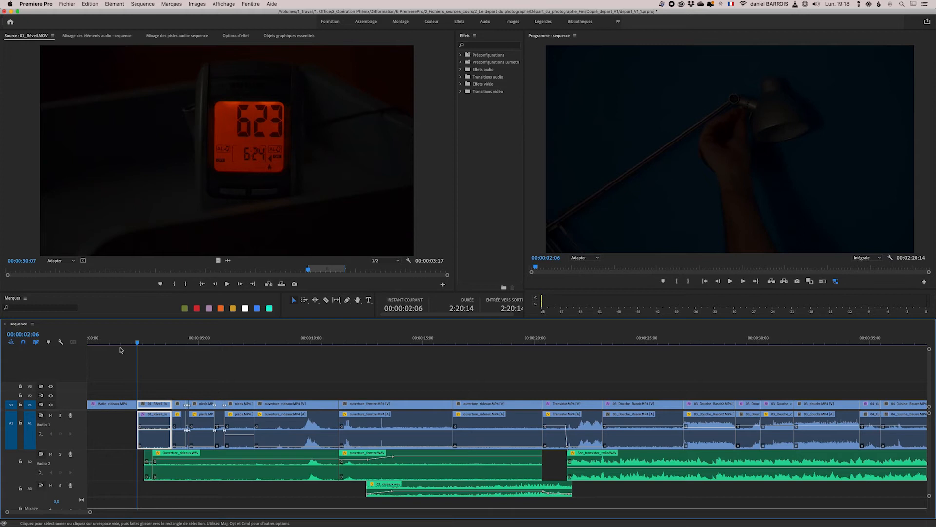
- Turn off the V1 and A1 source patches and try to insert and overwrite the source clip at the playhead
{"action": "left_click", "coordinate": [11, 404]}
{"action": "left_click", "coordinate": [11, 422]}
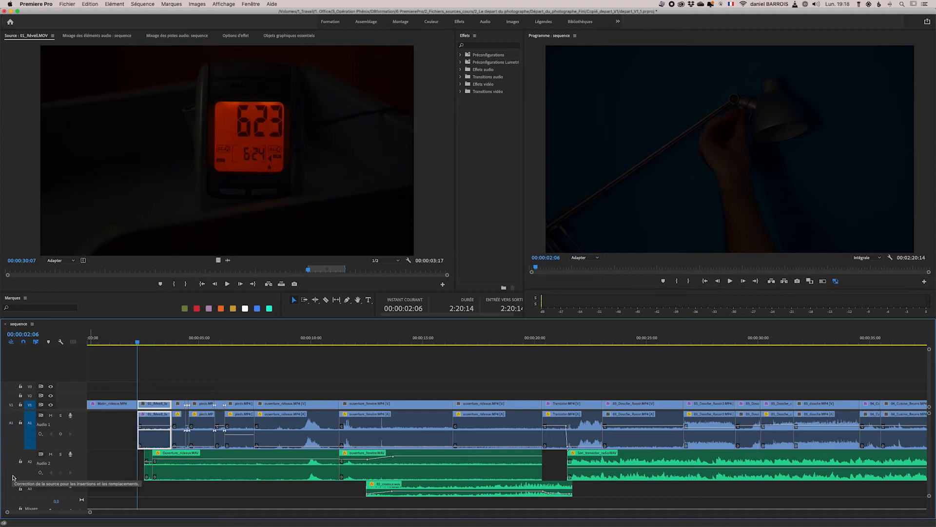
{"action": "left_click", "coordinate": [269, 284]}
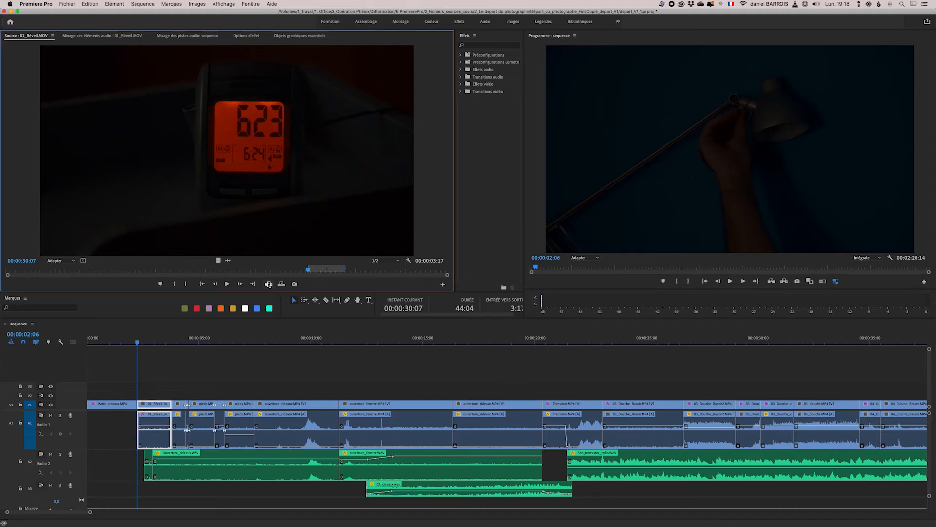
{"action": "left_click", "coordinate": [282, 283]}
{"action": "left_click", "coordinate": [269, 284]}
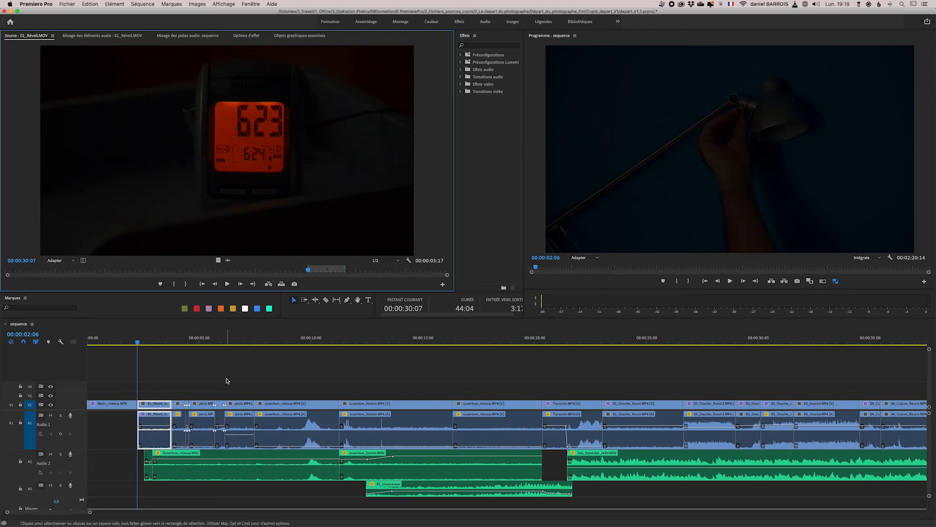
- Set the V1 and A1 source patches to gap mode and insert an empty gap at 00:00:02:06
{"action": "left_click", "coordinate": [11, 406]}
{"action": "left_click", "coordinate": [12, 424]}
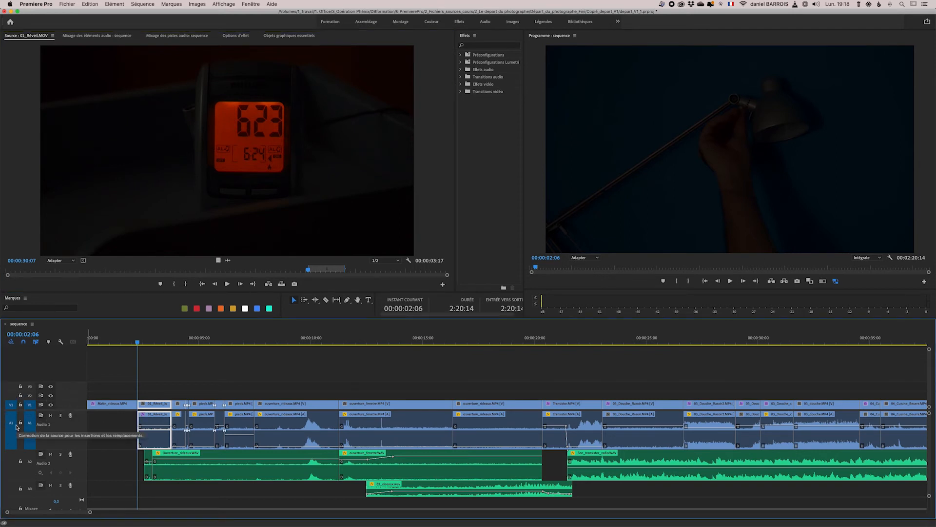
{"action": "left_click", "coordinate": [13, 404], "text": "alt"}
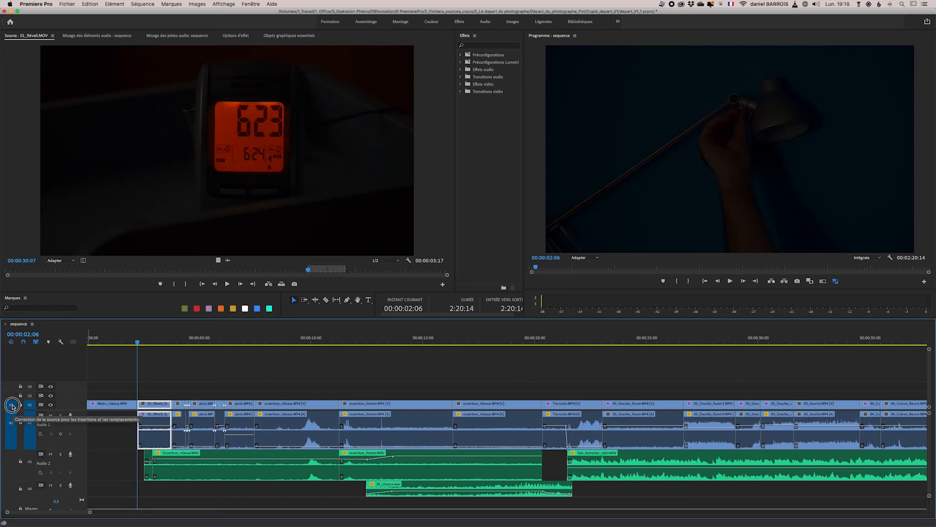
{"action": "left_click", "coordinate": [13, 431], "text": "alt"}
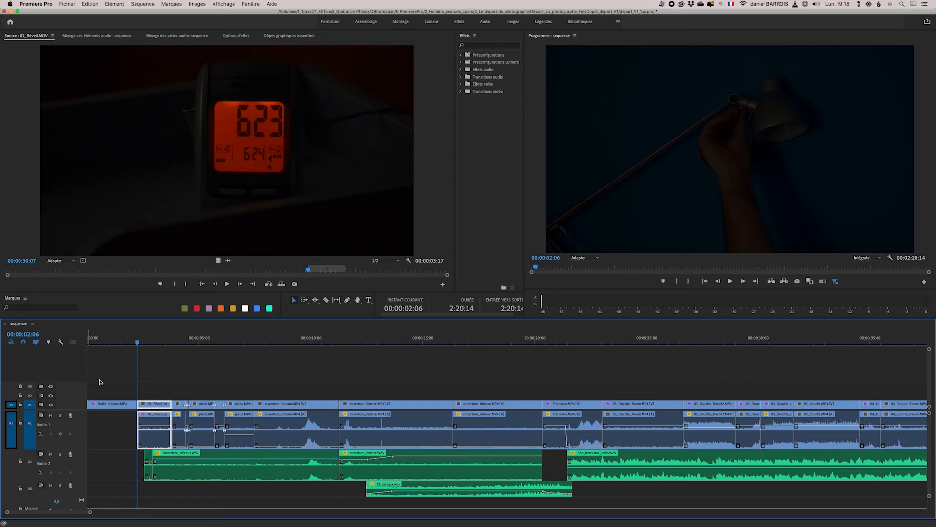
{"action": "left_click", "coordinate": [268, 284]}
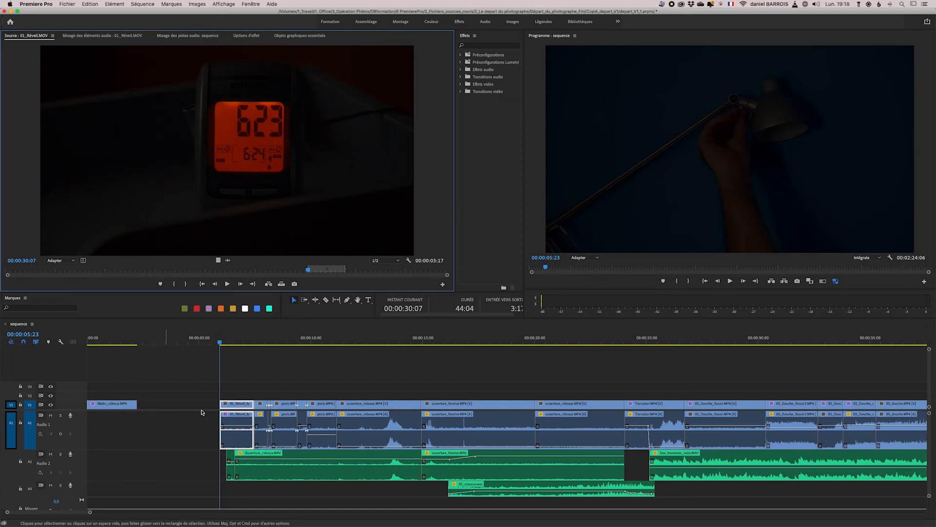
- Undo the insertion of the empty gap after Matin_rideaux.MP4
{"action": "left_click", "coordinate": [11, 405]}
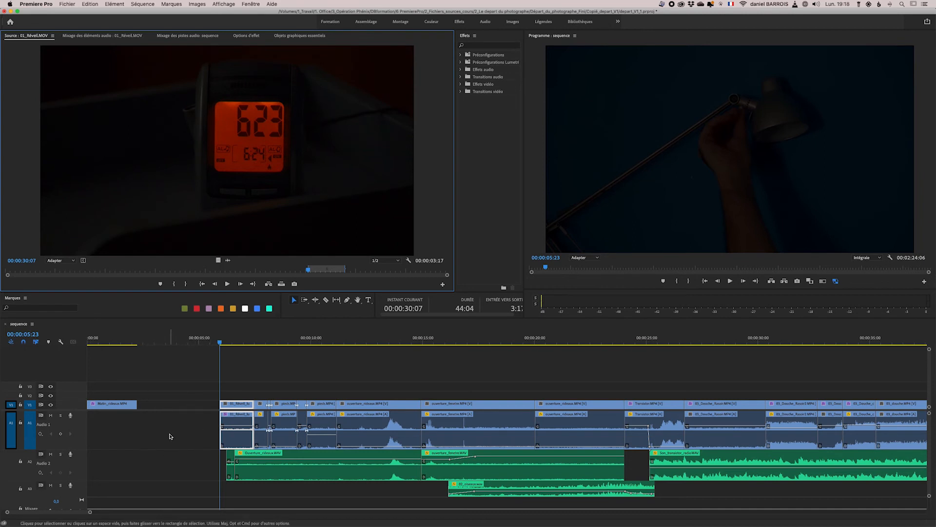
{"action": "left_click", "coordinate": [152, 436]}
{"action": "key", "text": "Delete"}
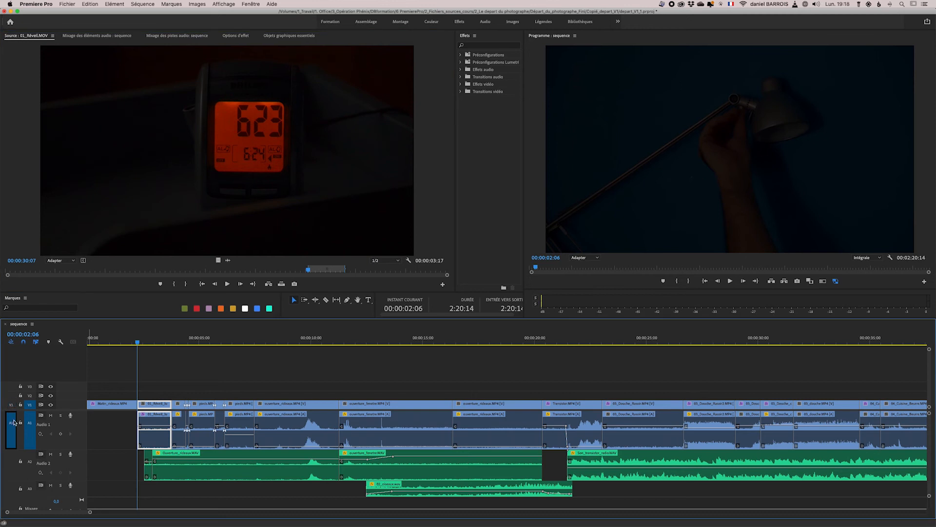
- Insert only the video of 01_Réveil.MOV on V1 with A1 patched as a gap, and undo the insertion
{"action": "left_click", "coordinate": [11, 404]}
{"action": "left_click", "coordinate": [268, 284]}
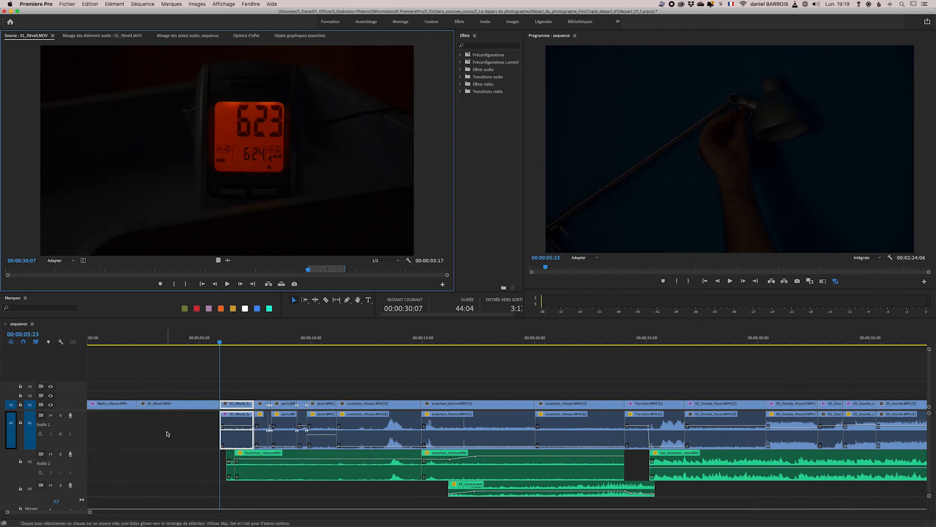
{"action": "key", "text": "super+z"}
- Insert only the audio of 01_Réveil.MOV on A1 with V1 patched as a gap, and undo the insertion
{"action": "left_click", "coordinate": [10, 422]}
{"action": "left_click", "coordinate": [10, 405]}
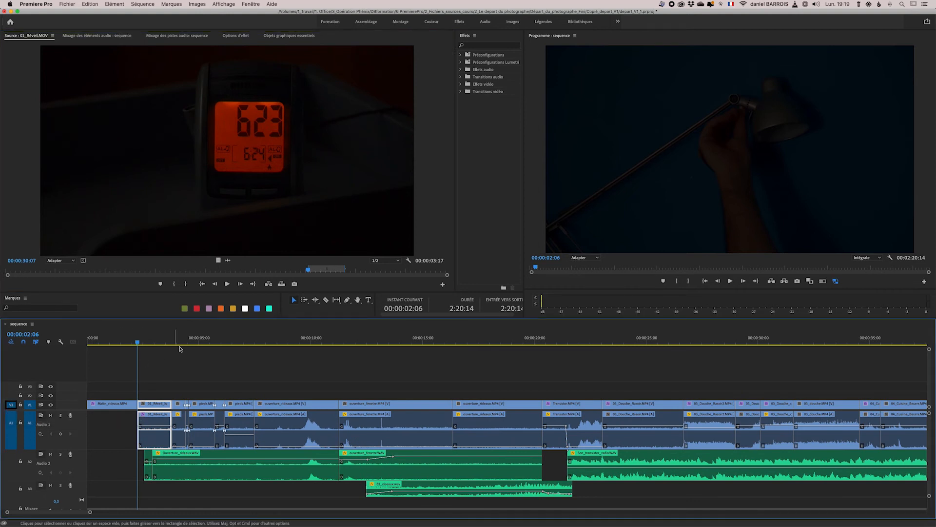
{"action": "left_click", "coordinate": [269, 284]}
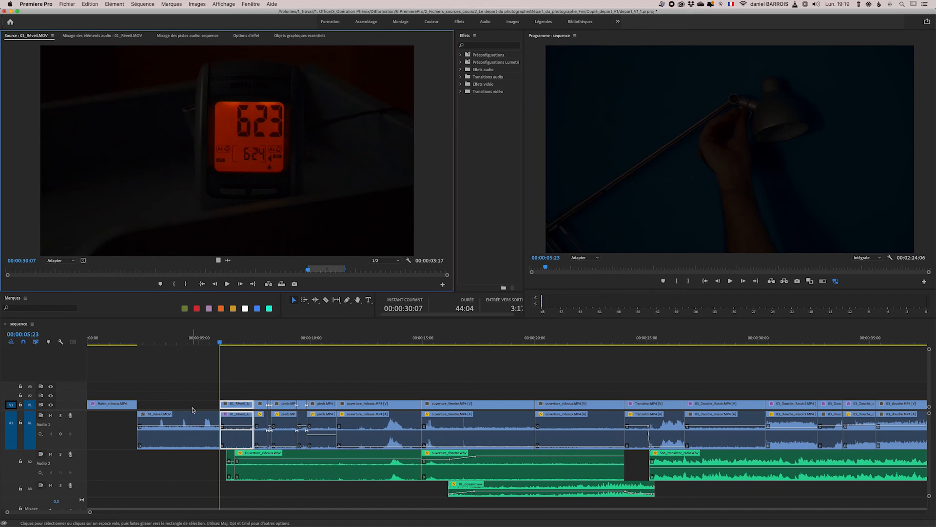
{"action": "key", "text": "super+z"}
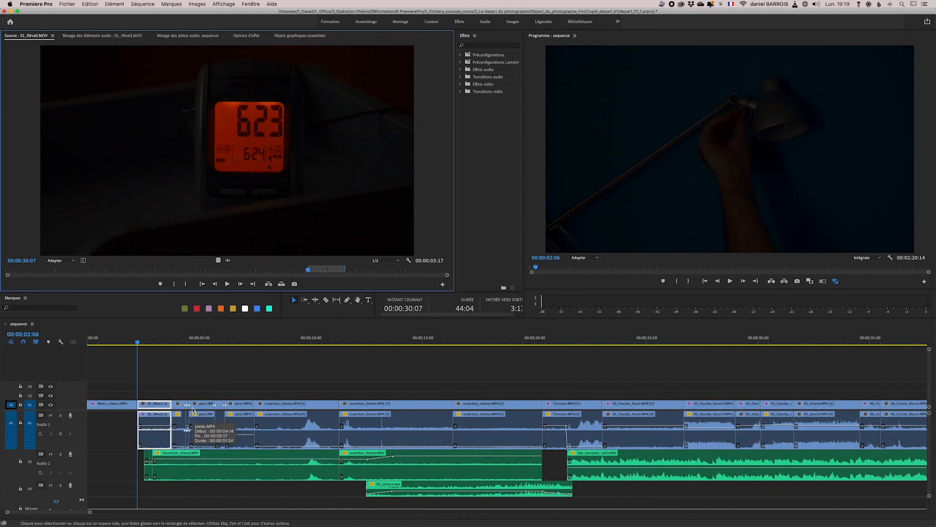
- Patch the source video to V3 and audio to A3 and insert 01_Réveil.MOV at 00:00:02:06
{"action": "left_click", "coordinate": [10, 404]}
{"action": "left_click", "coordinate": [10, 405]}
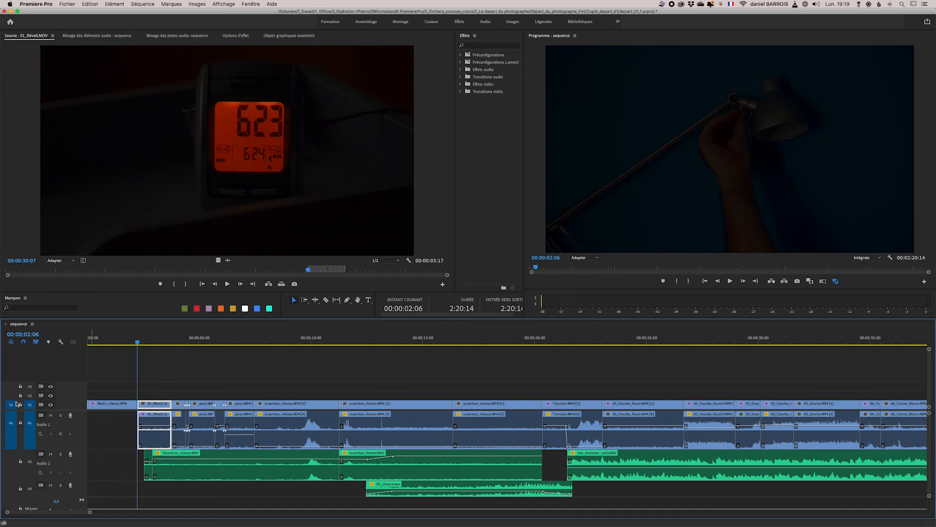
{"action": "left_click", "coordinate": [11, 387]}
{"action": "left_click", "coordinate": [11, 488]}
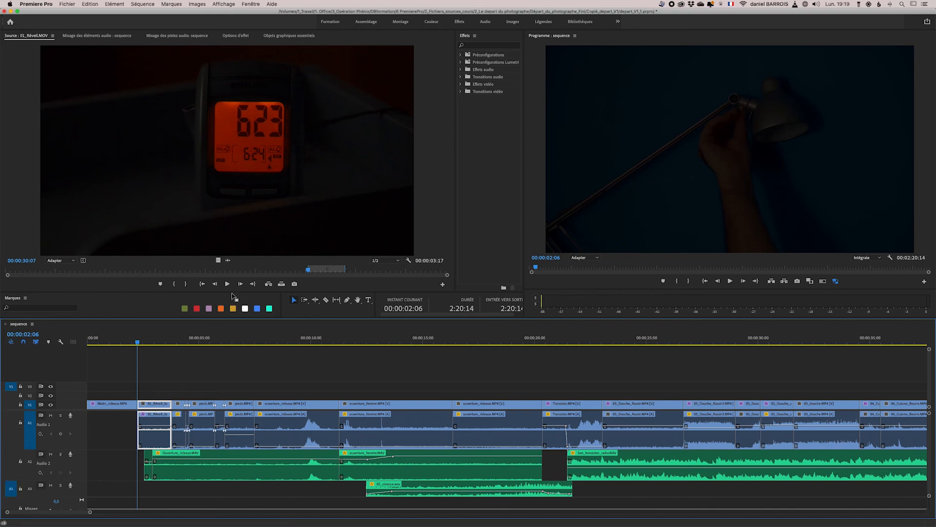
{"action": "left_click", "coordinate": [268, 283]}
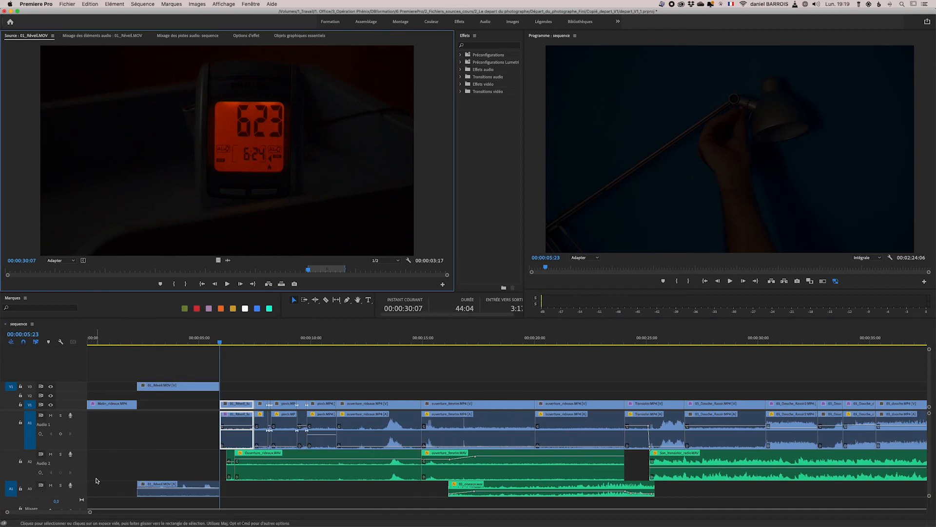
- Undo the insertion and overwrite 01_Réveil.MOV onto V3 and A3 at 00:00:02:06 instead
{"action": "key", "text": "super+z"}
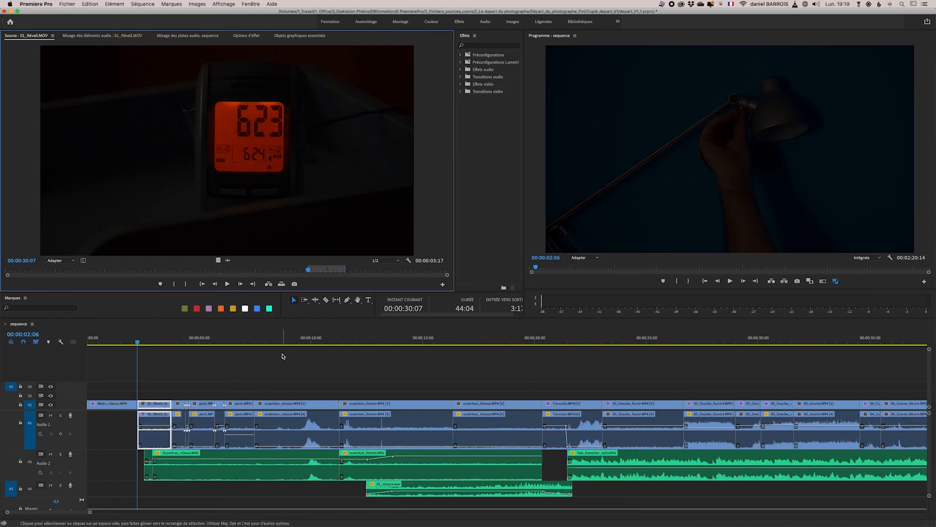
{"action": "left_click", "coordinate": [282, 284]}
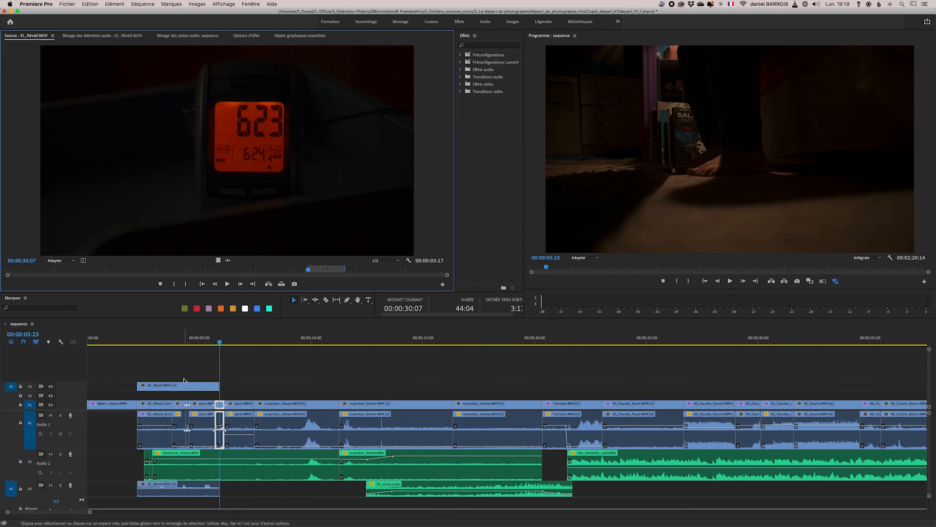
- Reassign the source patches to V1 and A1 and deselect the clip at the playhead
{"action": "left_click", "coordinate": [11, 404]}
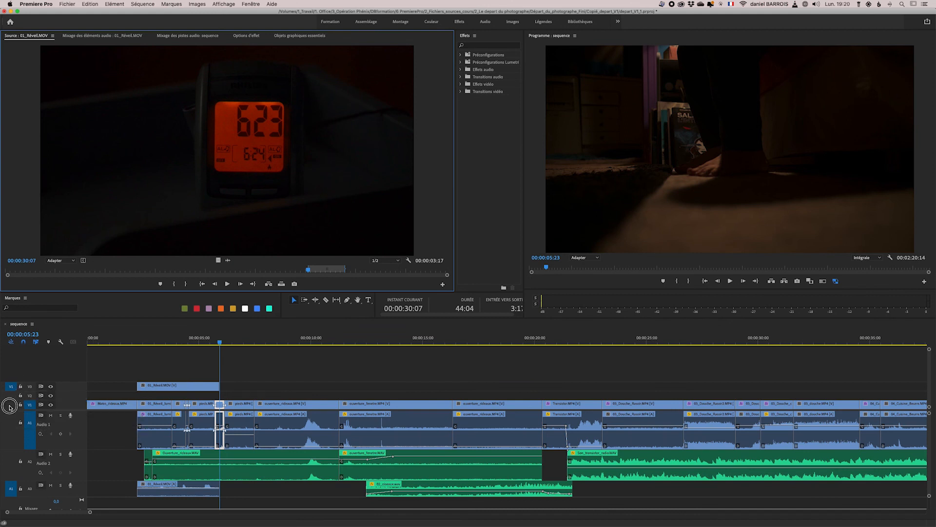
{"action": "left_click", "coordinate": [11, 425]}
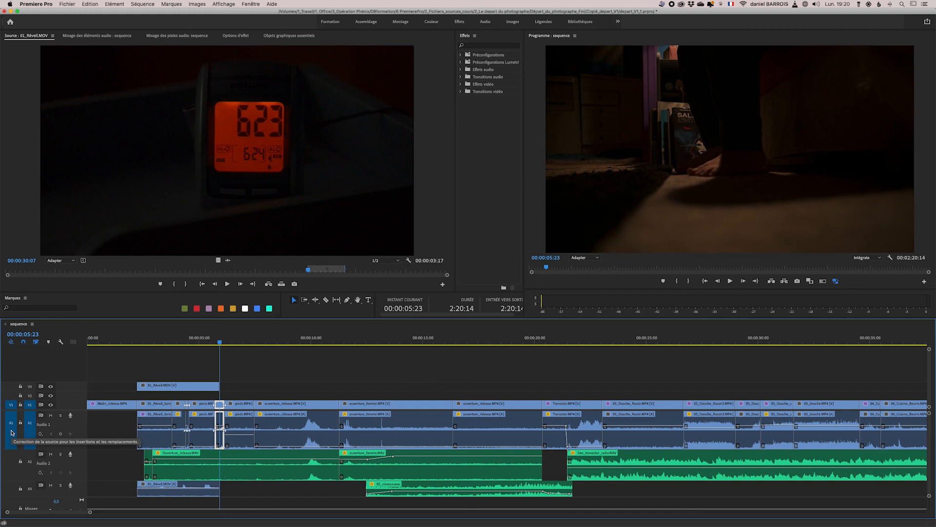
{"action": "left_click", "coordinate": [280, 372]}
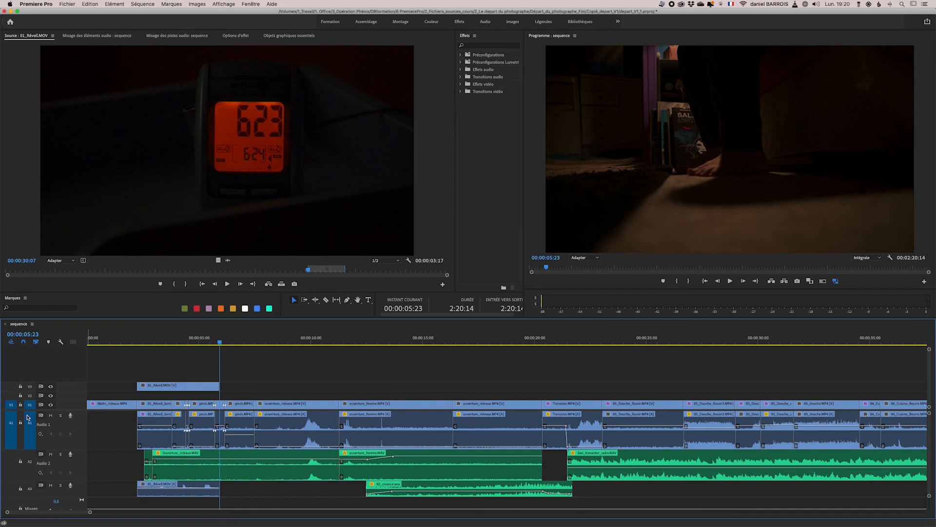